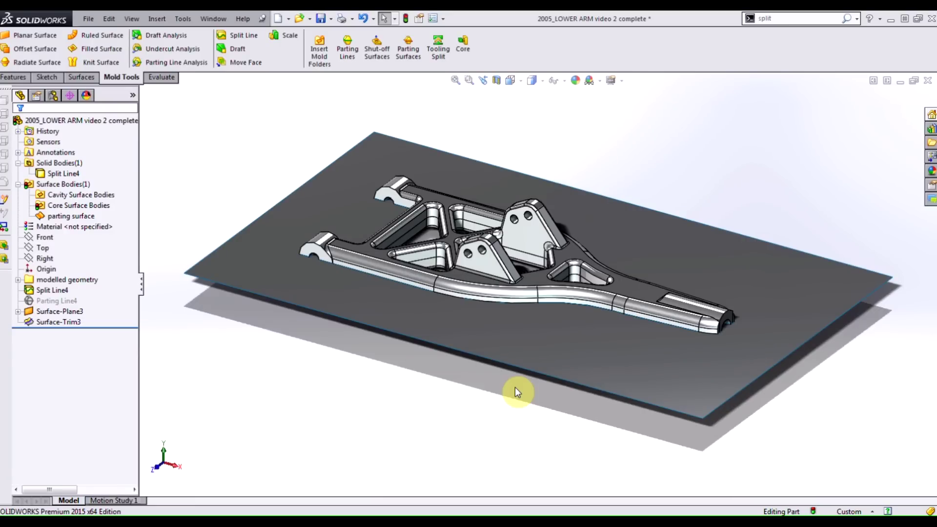
Hide the parting surface so the lower arm displays alone
click(473, 354)
click(414, 395)
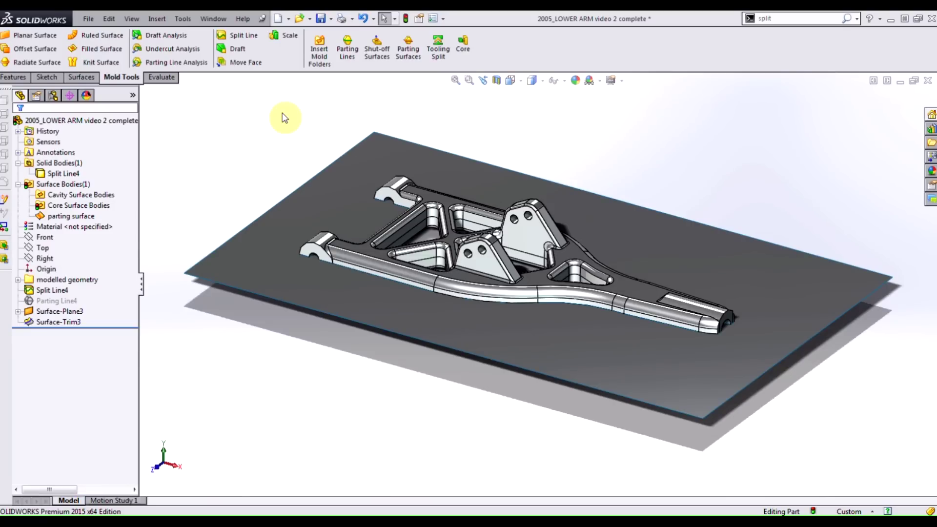
middle_drag(312, 220, 392, 268)
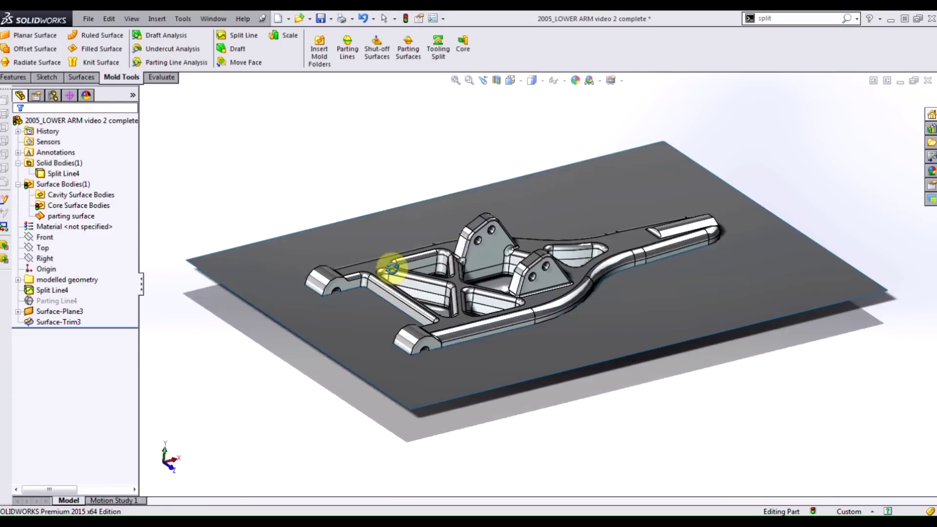
right_click(331, 335)
click(372, 262)
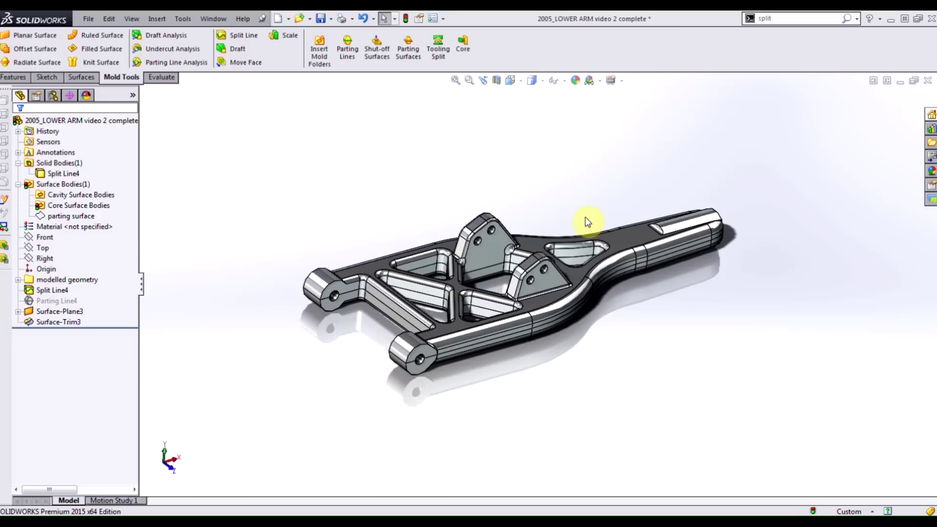
Make an unmoved Move/Copy duplicate of the lower-arm body and hide Body-Move/Copy2
click(156, 19)
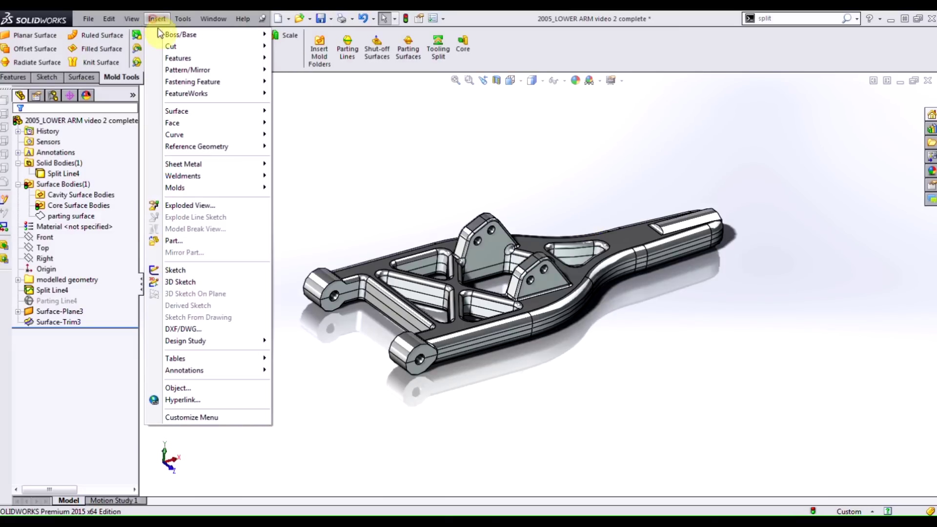
mouse_move(181, 59)
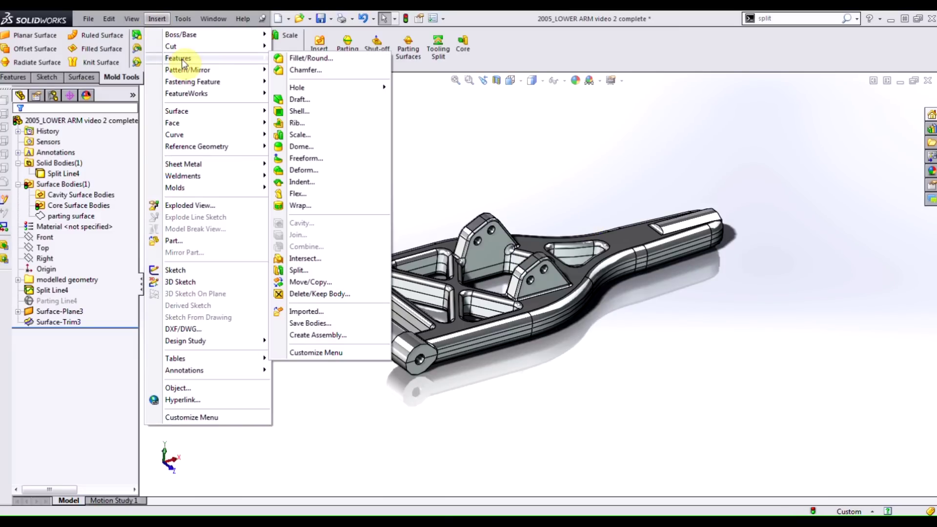
click(330, 283)
click(369, 277)
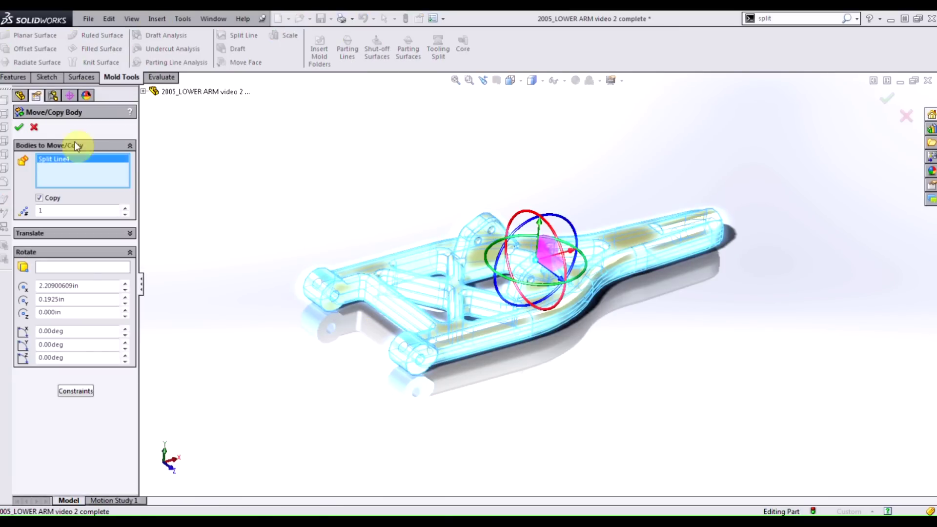
click(19, 127)
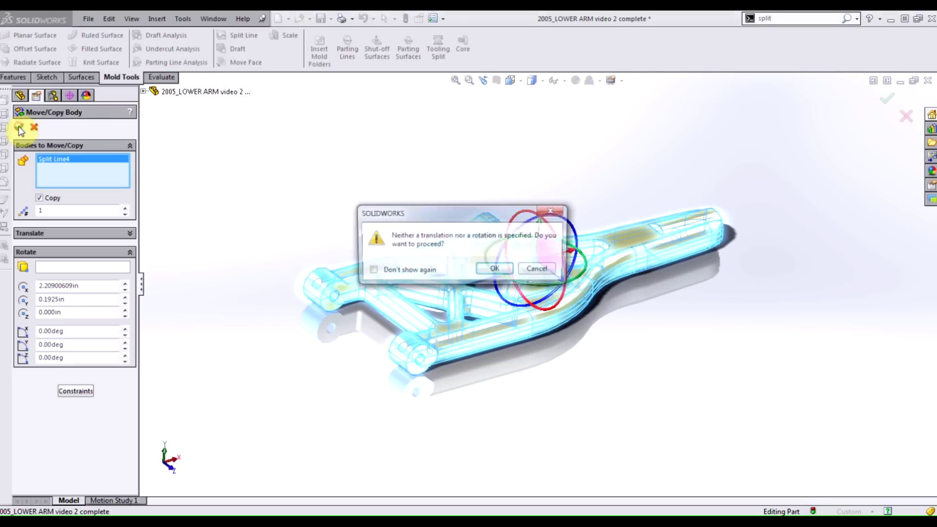
click(494, 271)
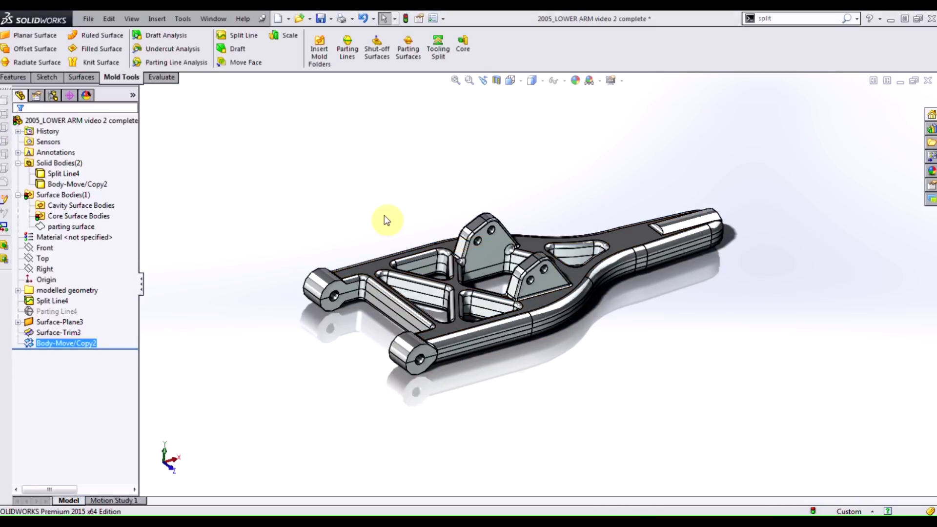
right_click(70, 183)
click(286, 184)
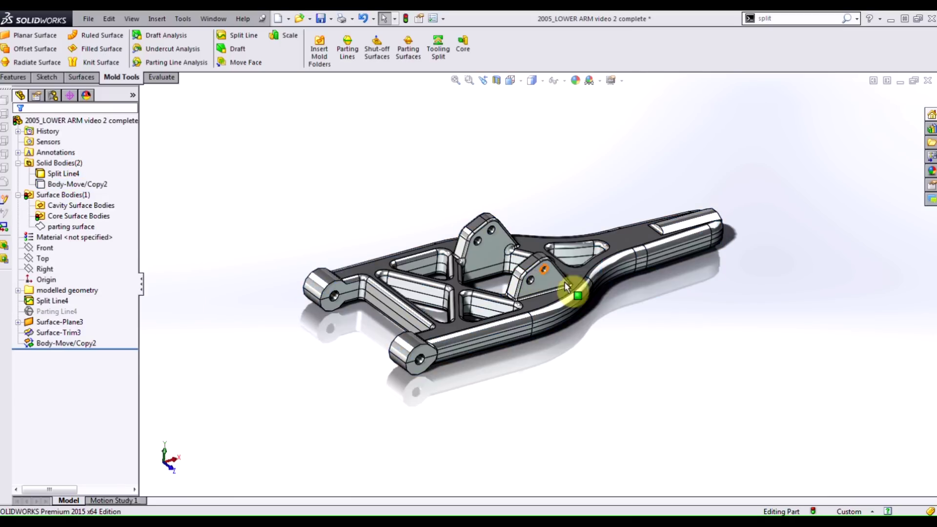
click(703, 324)
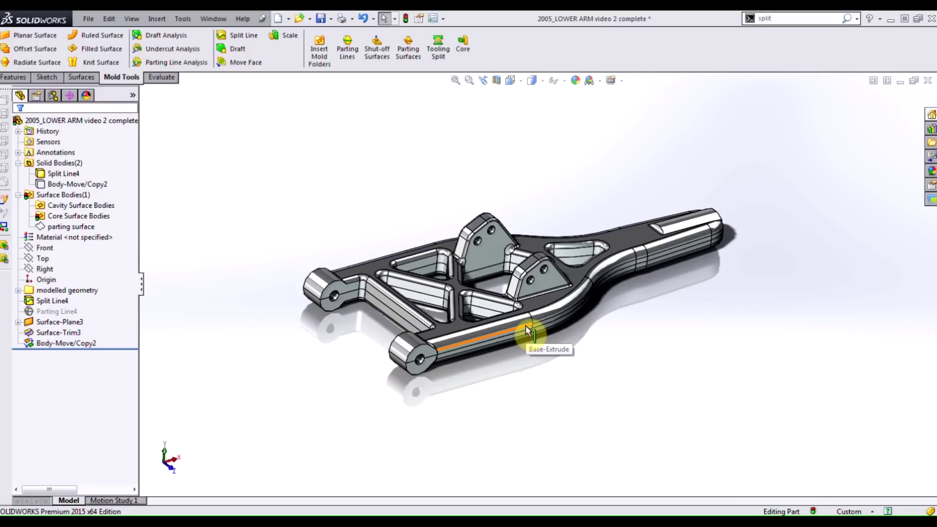
click(801, 20)
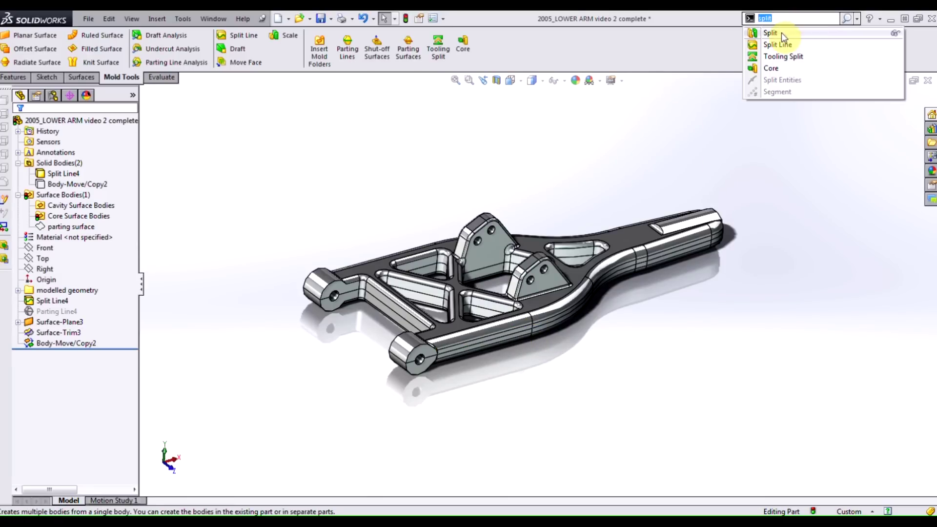
Split the arm with the Top plane using Cut Bodies, keeping both halves Split2[1] and Split2[2]
click(781, 33)
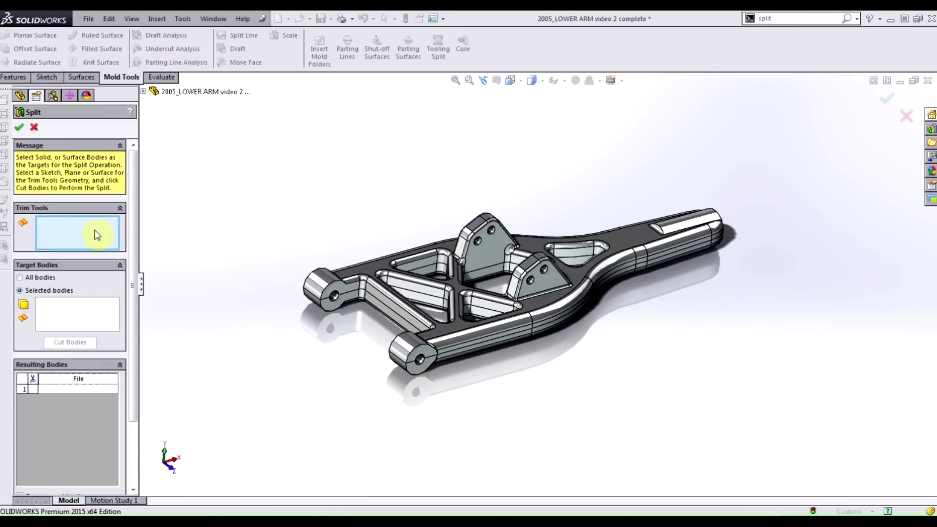
click(143, 91)
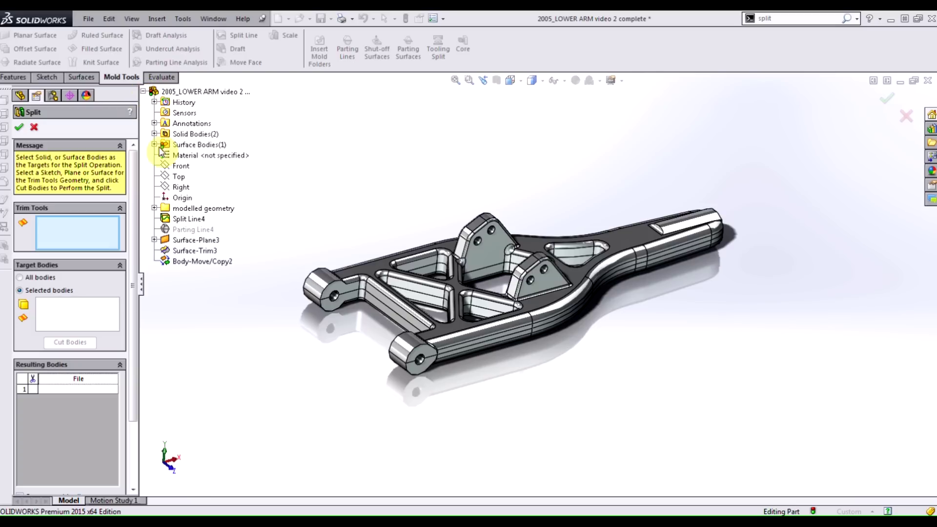
click(179, 177)
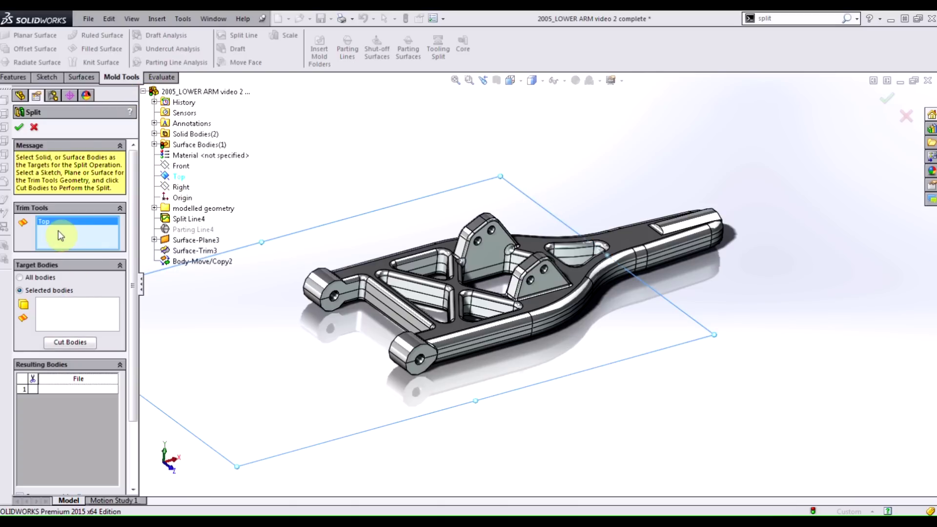
click(61, 315)
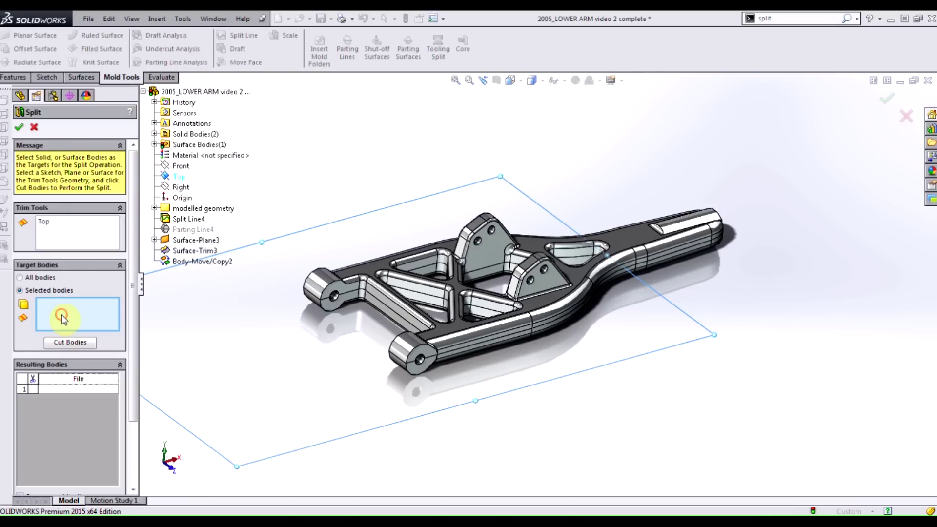
click(377, 281)
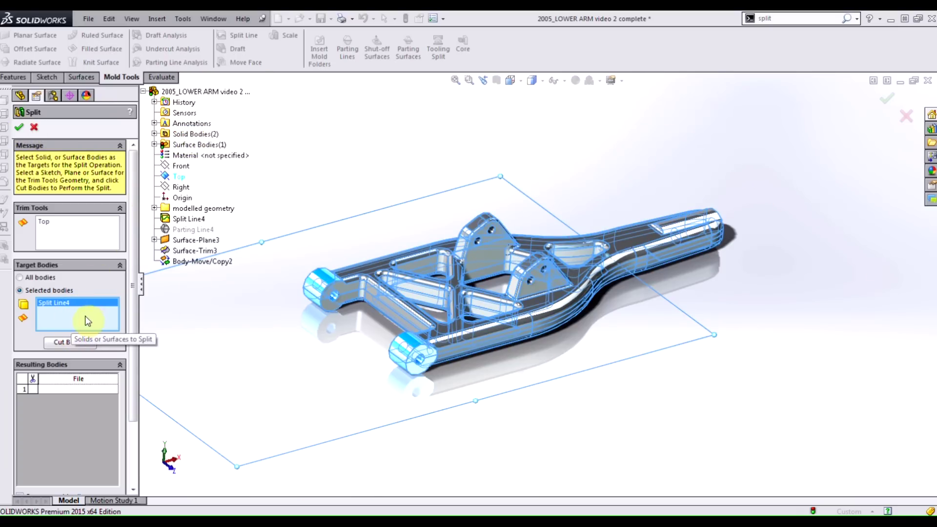
click(72, 343)
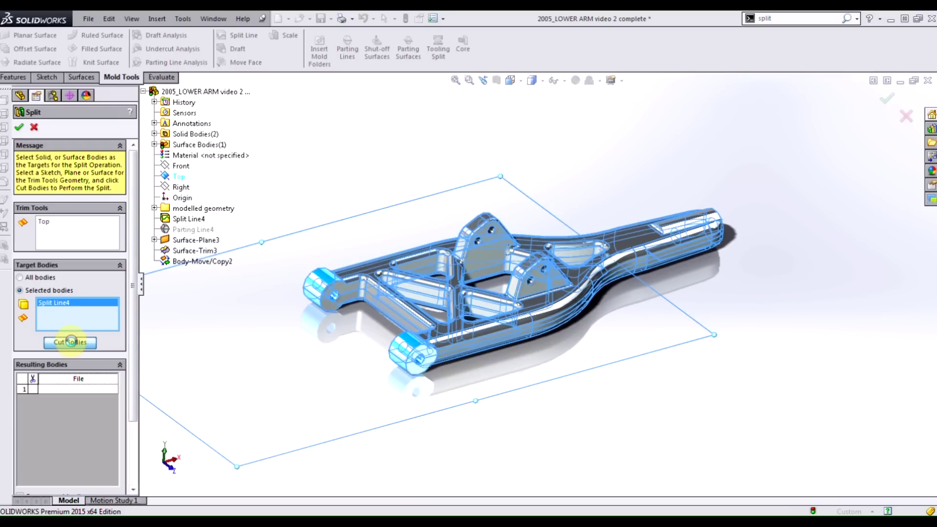
click(33, 381)
click(32, 391)
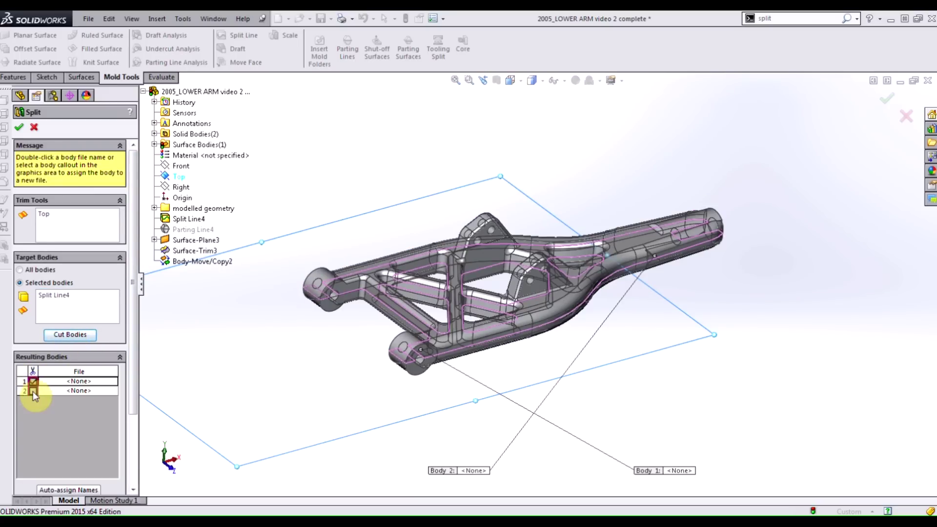
click(18, 127)
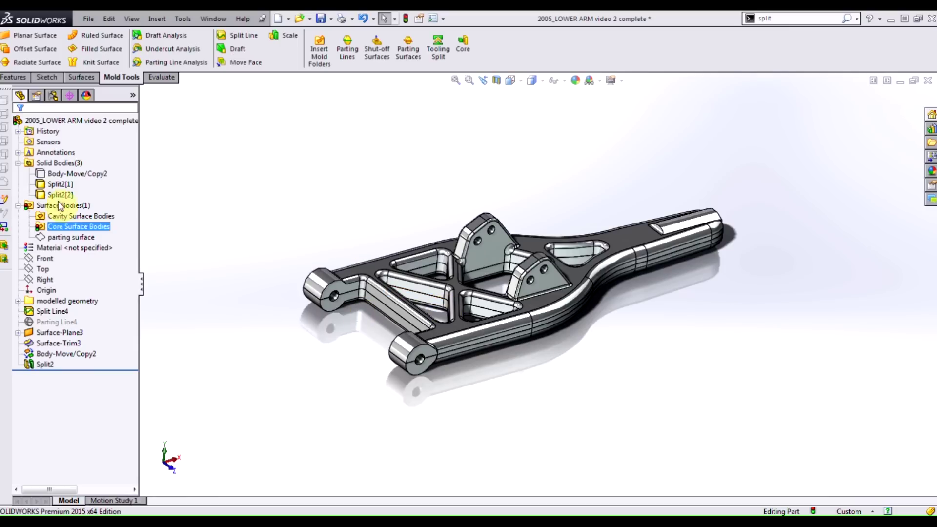
Hide Split2[1] and delete the top face and two end-tab faces of Split2[2], creating DeleteFace6
click(61, 185)
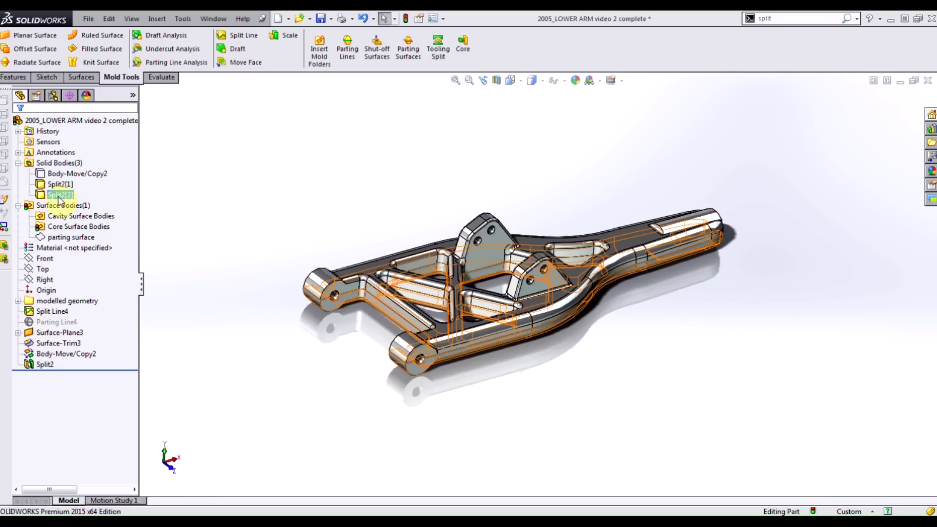
right_click(61, 188)
click(69, 165)
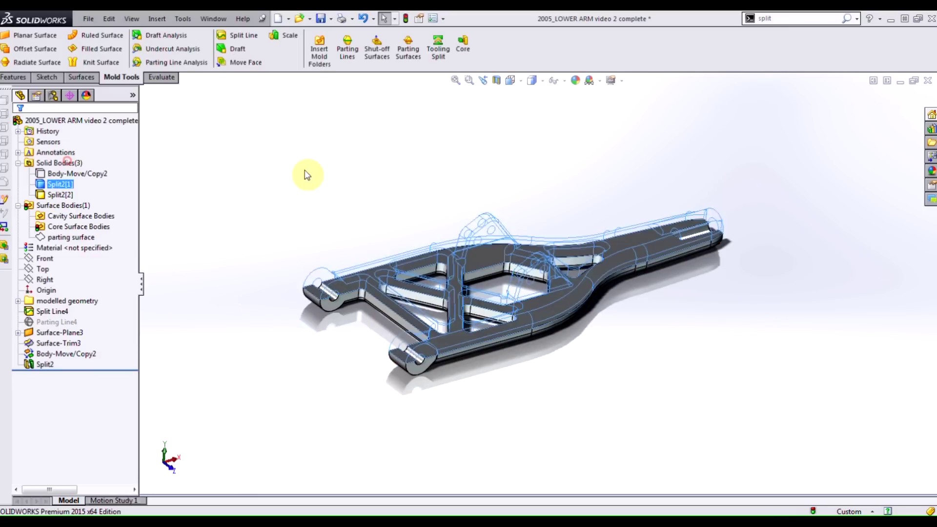
middle_drag(452, 249, 479, 272)
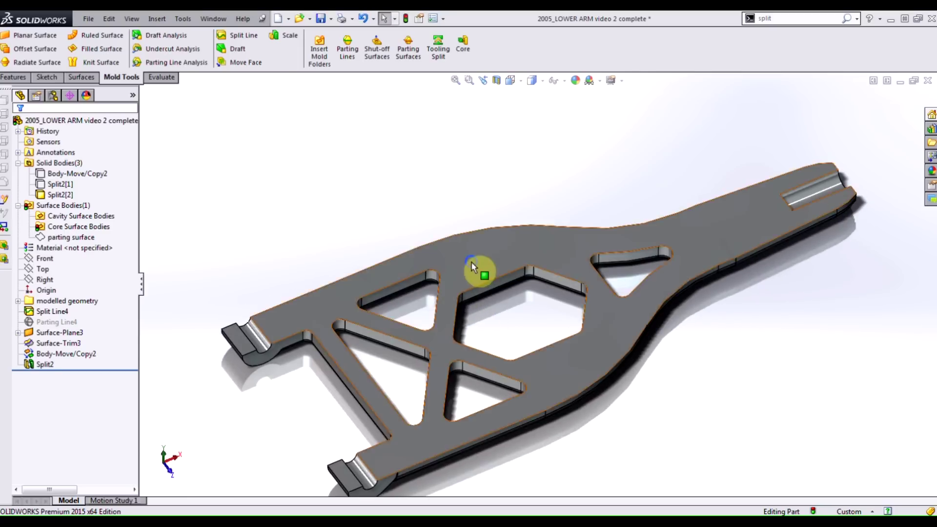
right_click(477, 268)
click(520, 513)
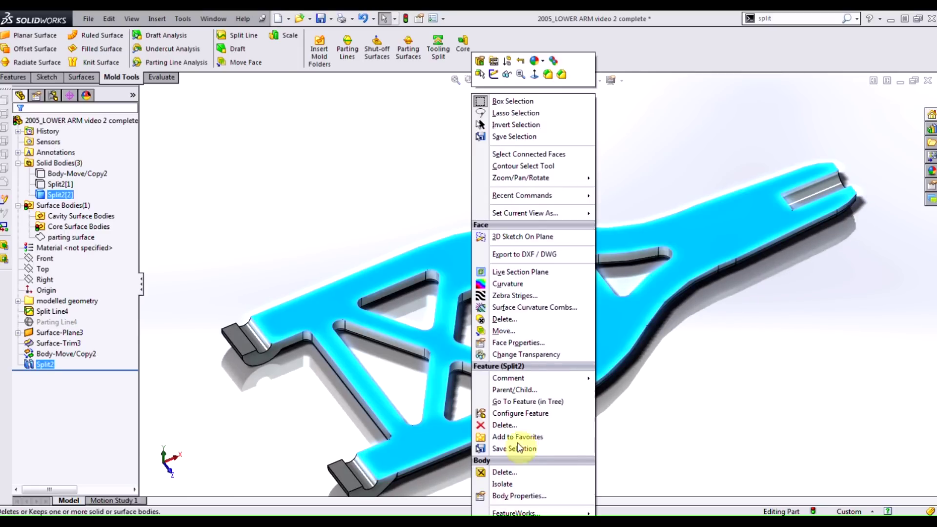
click(502, 324)
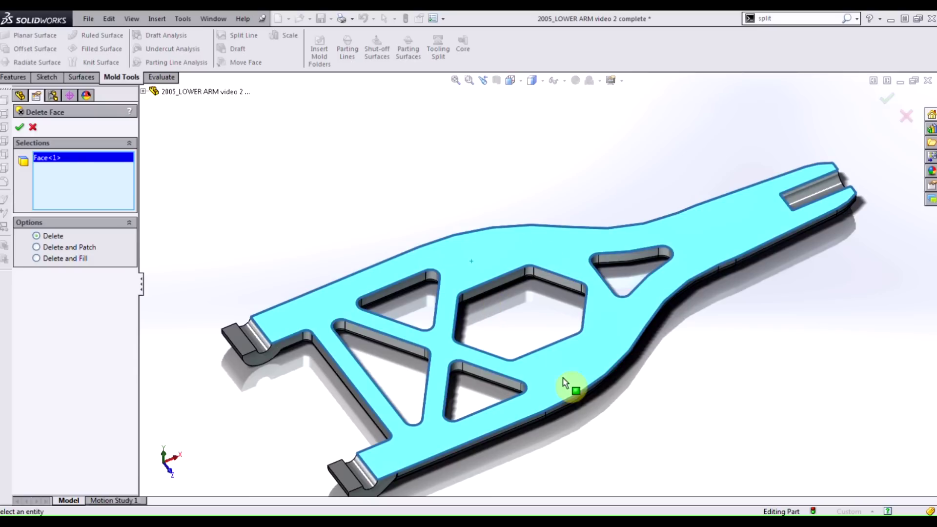
click(345, 472)
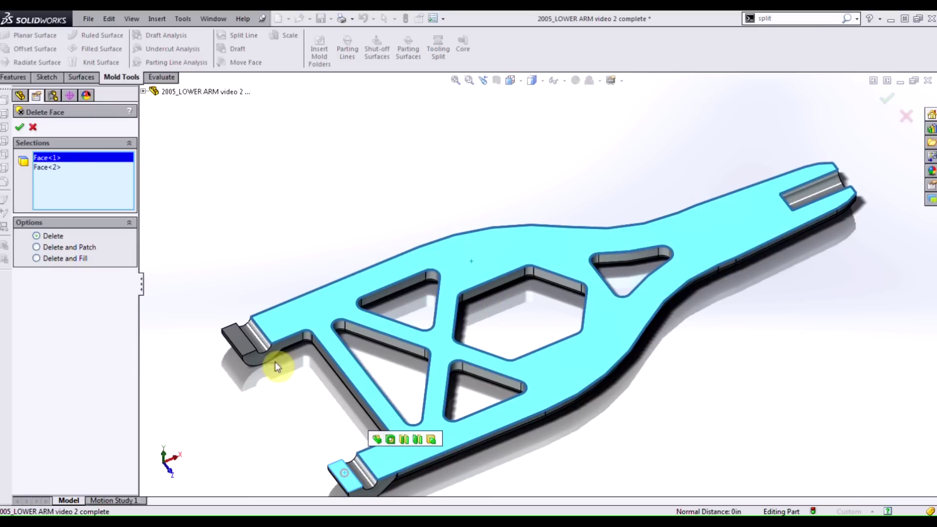
click(236, 335)
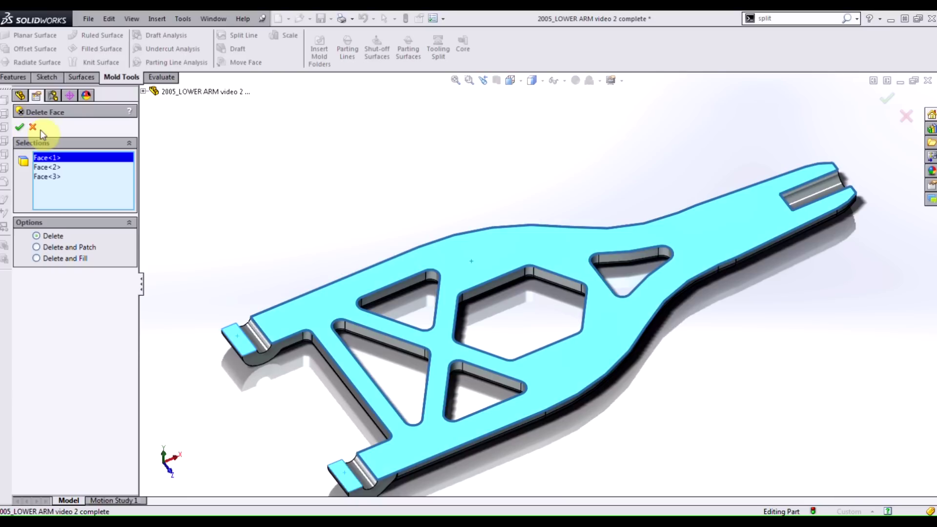
click(20, 127)
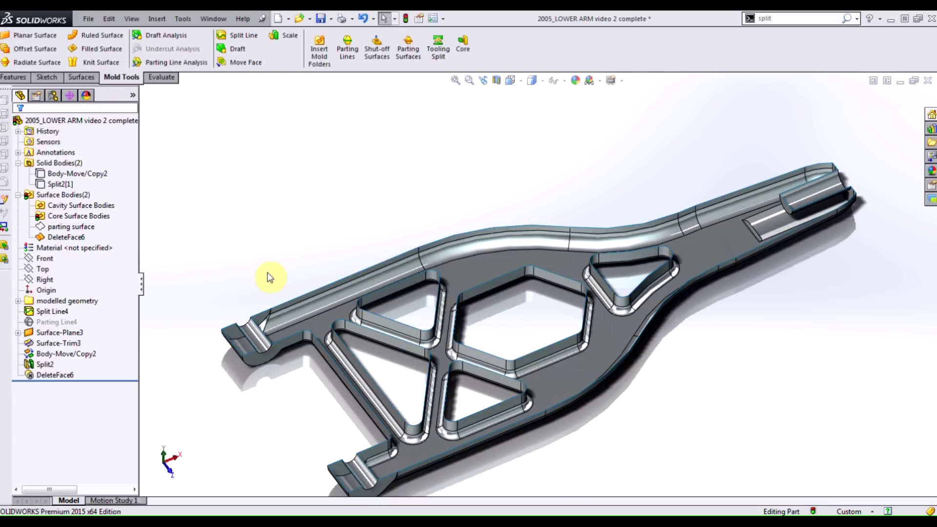
Hide DeleteFace6, show Split2[1], and delete its flat face and two end faces as DeleteFace7
right_click(57, 237)
click(74, 219)
right_click(58, 184)
click(74, 163)
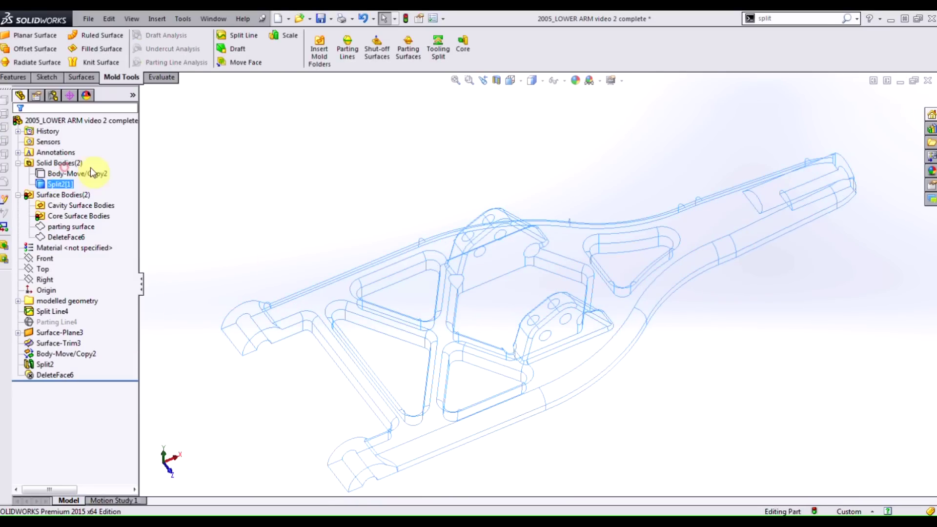
key(ctrl+1)
click(518, 244)
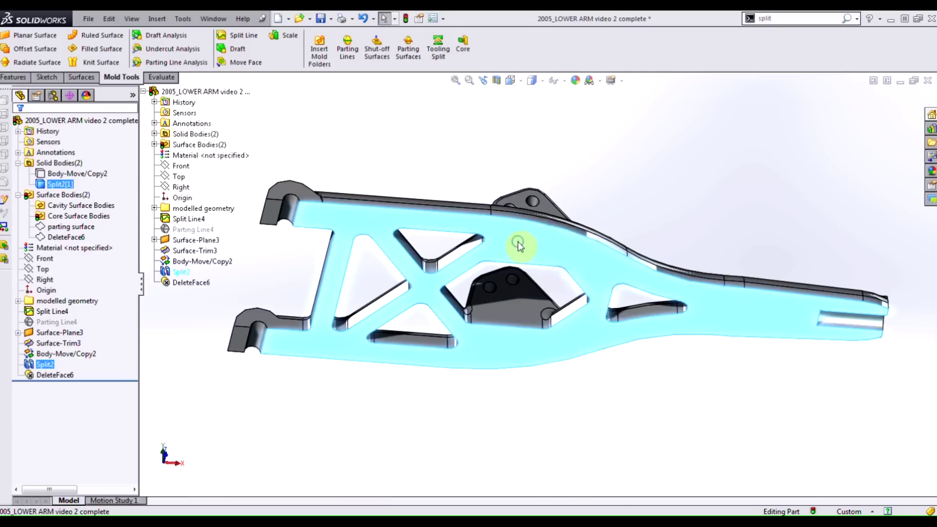
right_click(519, 244)
click(571, 493)
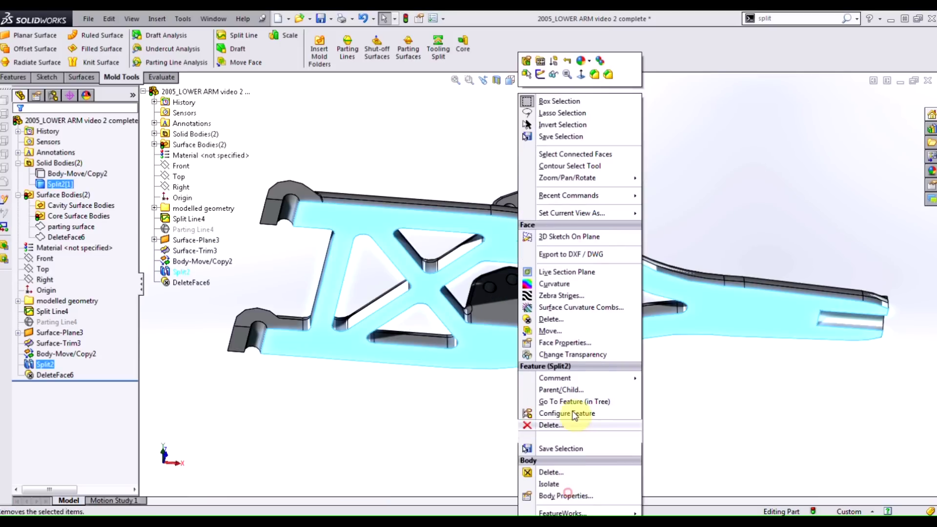
click(554, 327)
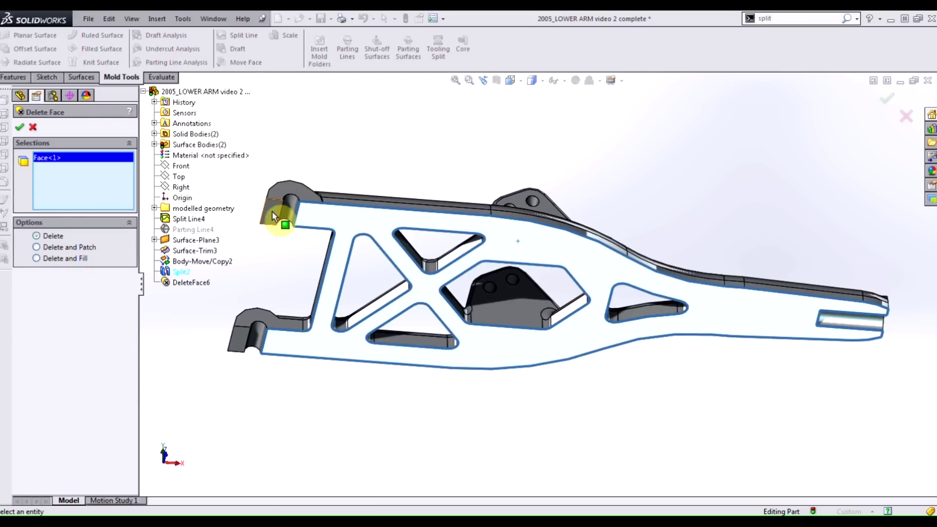
click(272, 211)
click(242, 342)
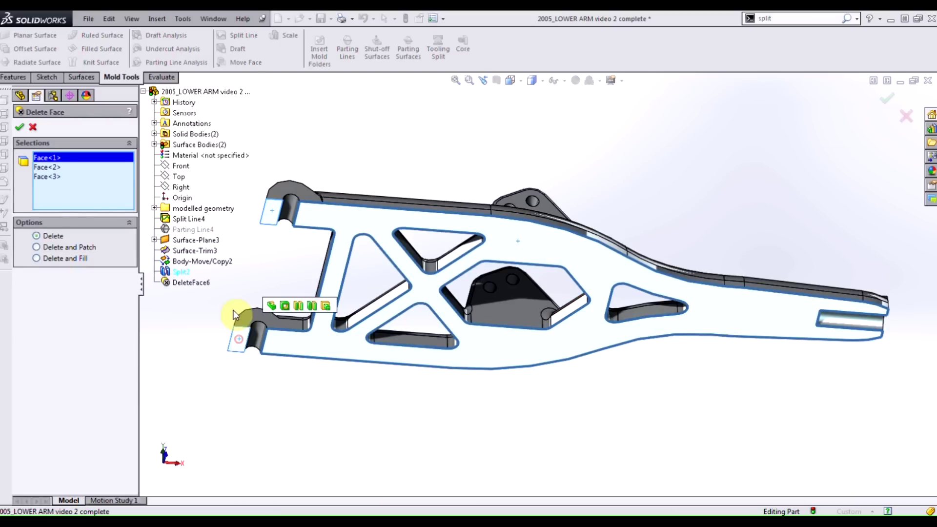
click(19, 128)
middle_drag(460, 345, 498, 437)
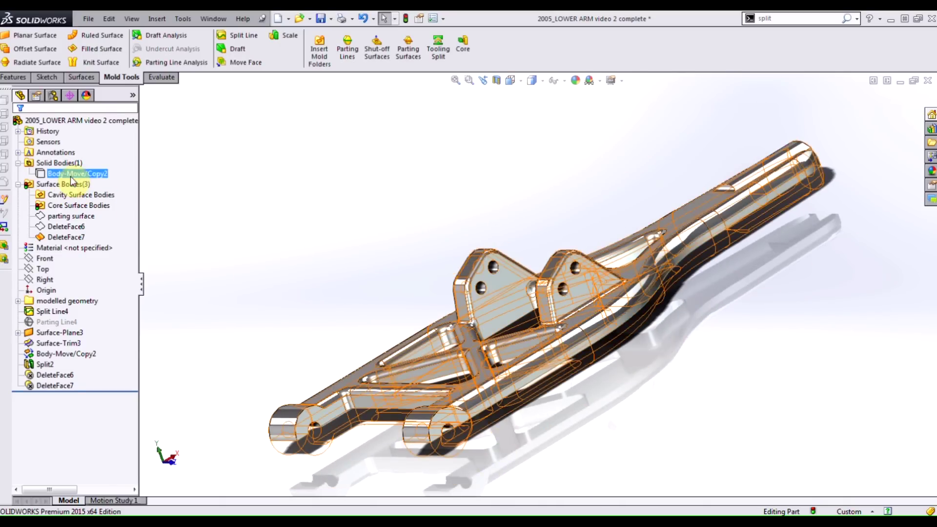
Show DeleteFace6 again, then inspect Body-Move/Copy2, DeleteFace6 and the Core Surface Bodies folder
right_click(61, 232)
click(84, 207)
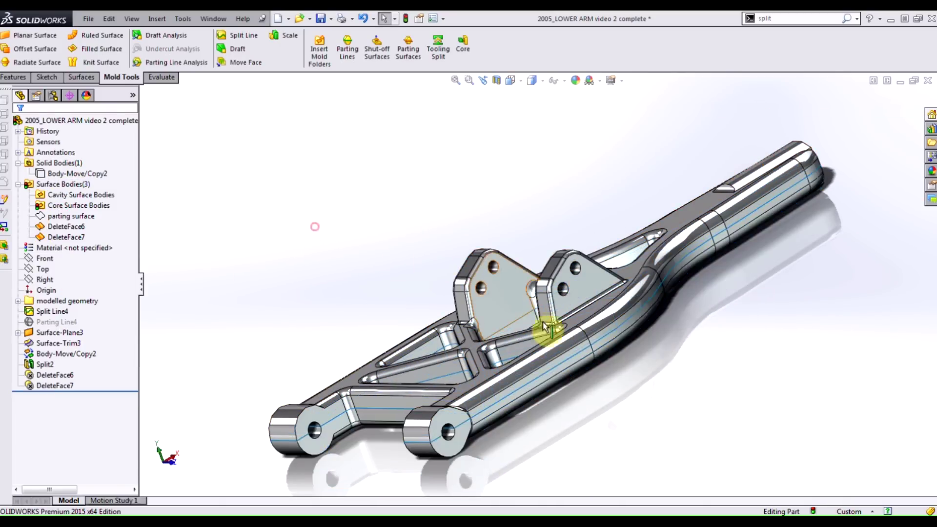
middle_drag(548, 328, 590, 397)
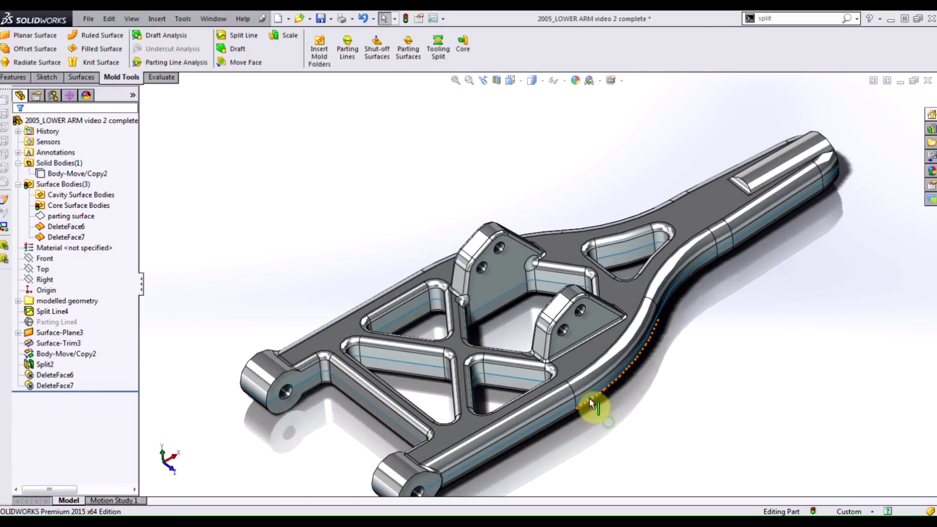
click(86, 175)
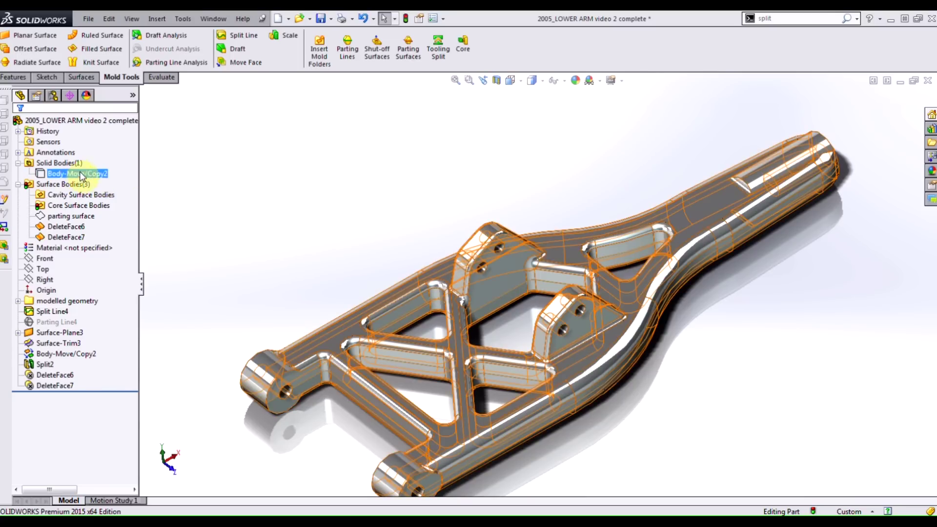
click(76, 228)
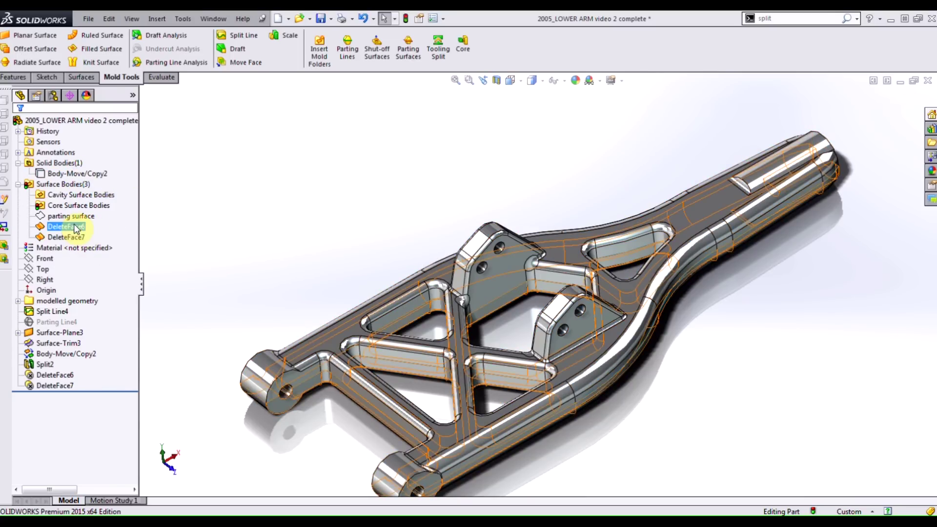
click(81, 205)
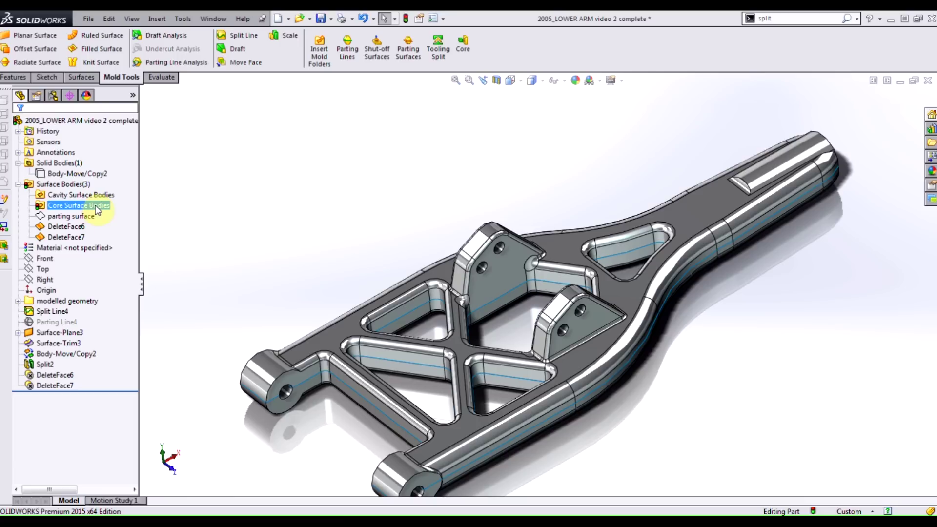
click(266, 102)
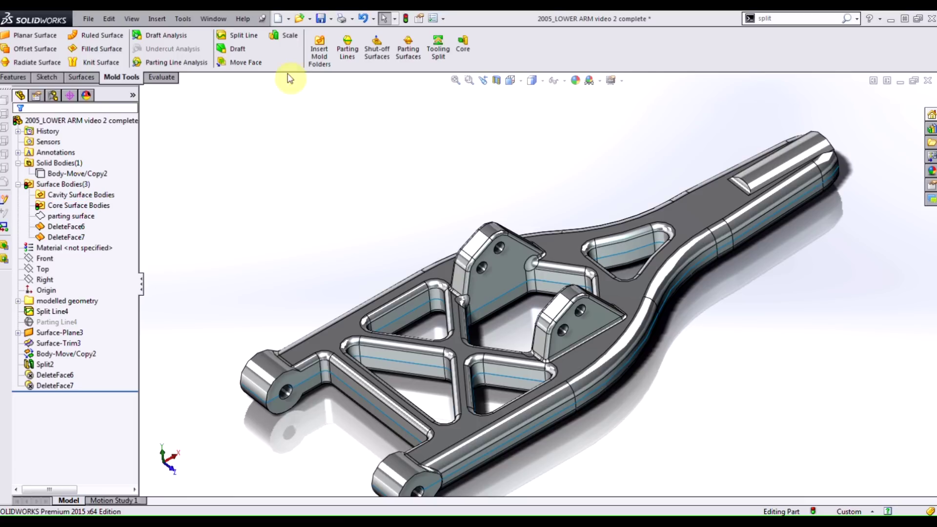
Insert Mold Folders from Mold Tools to add the Parting Surface Bodies folder, then clear the selection
click(320, 48)
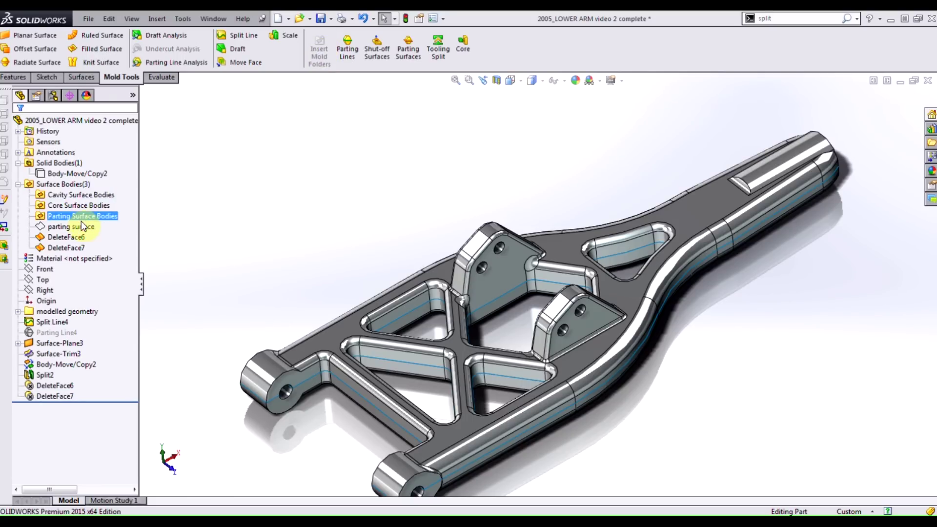
key(Escape)
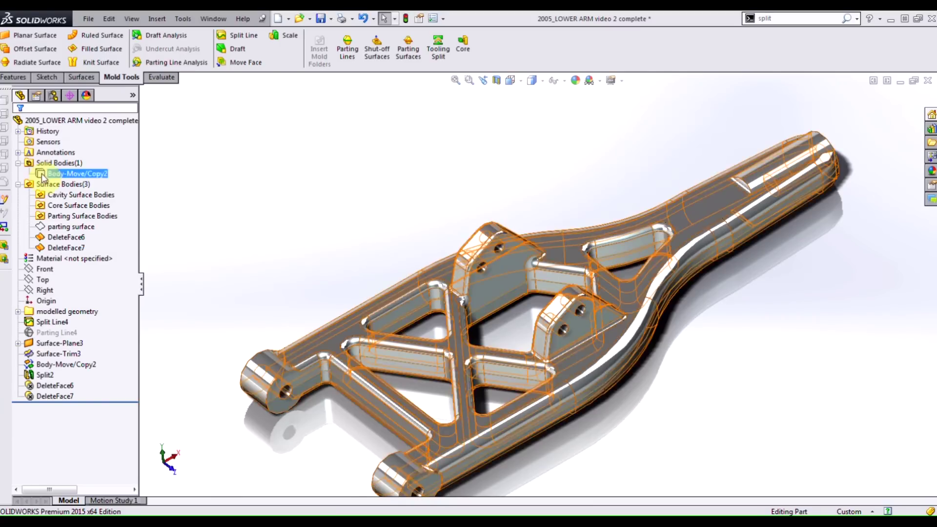
click(63, 194)
click(78, 205)
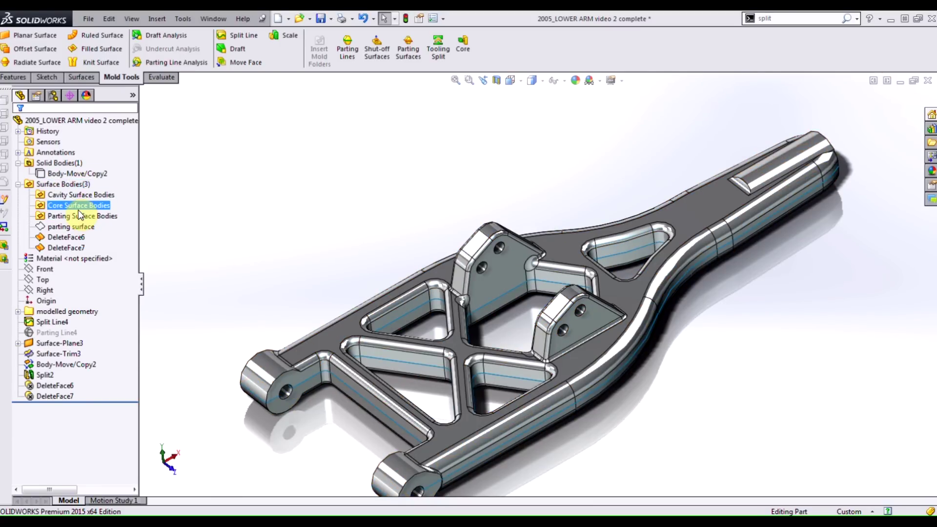
click(78, 215)
click(225, 226)
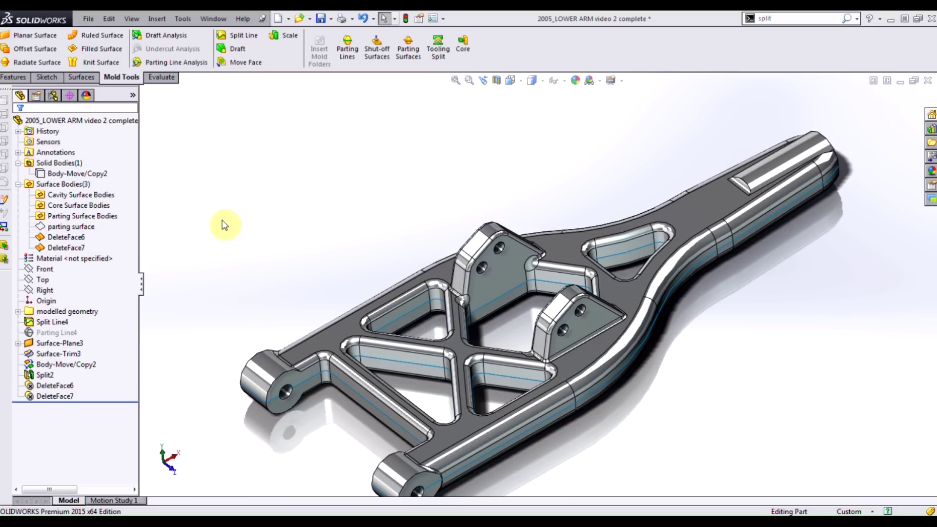